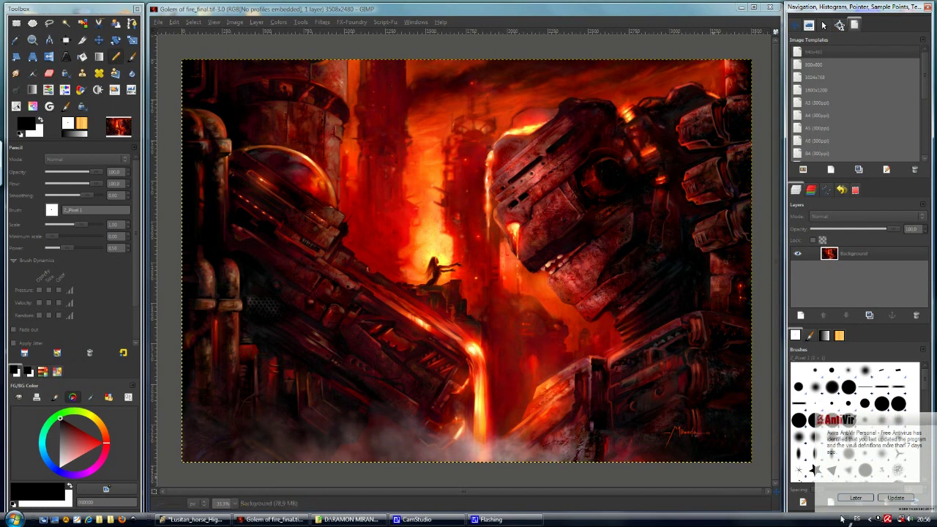
Dismiss the Avira update notice with Later and open GIMP's Edit menu.
click(855, 499)
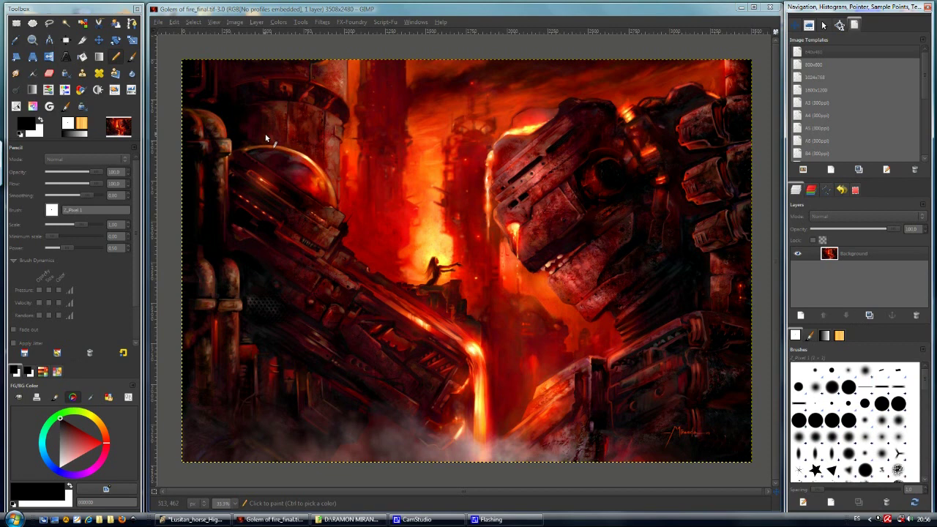
click(174, 22)
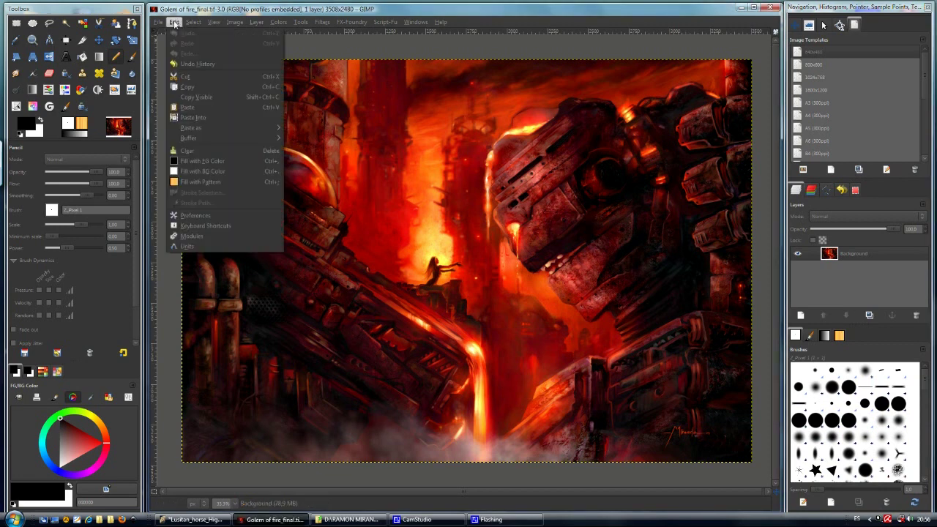
Open Preferences, reposition the dialog, and go to Input Devices > Input Controllers.
click(209, 216)
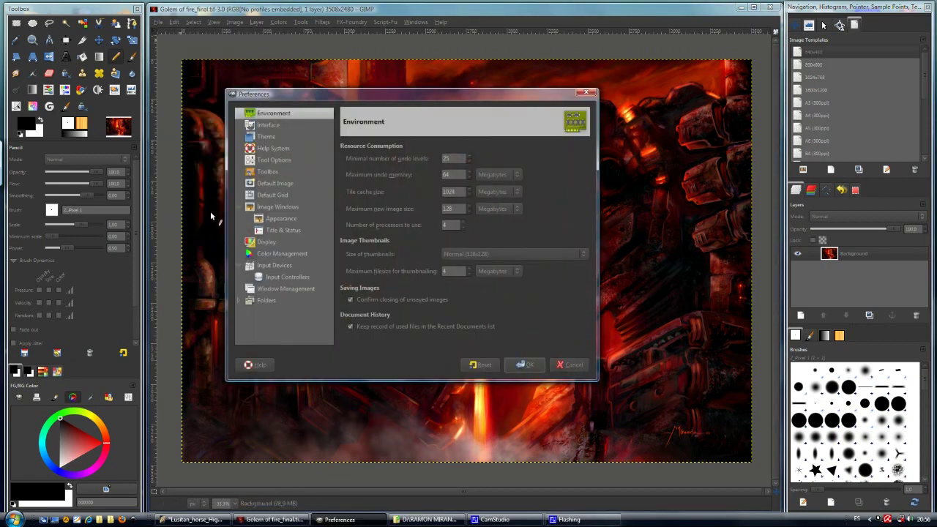
drag(421, 95, 438, 113)
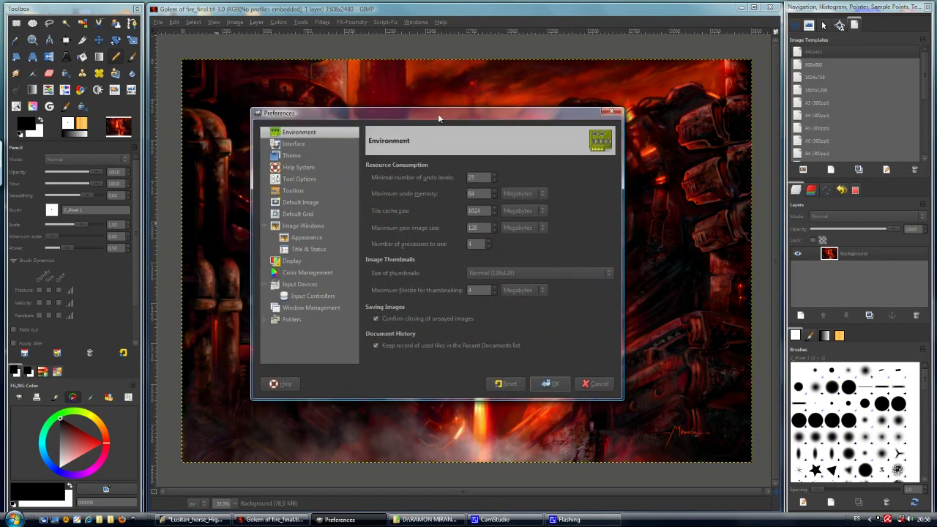
drag(368, 114, 372, 113)
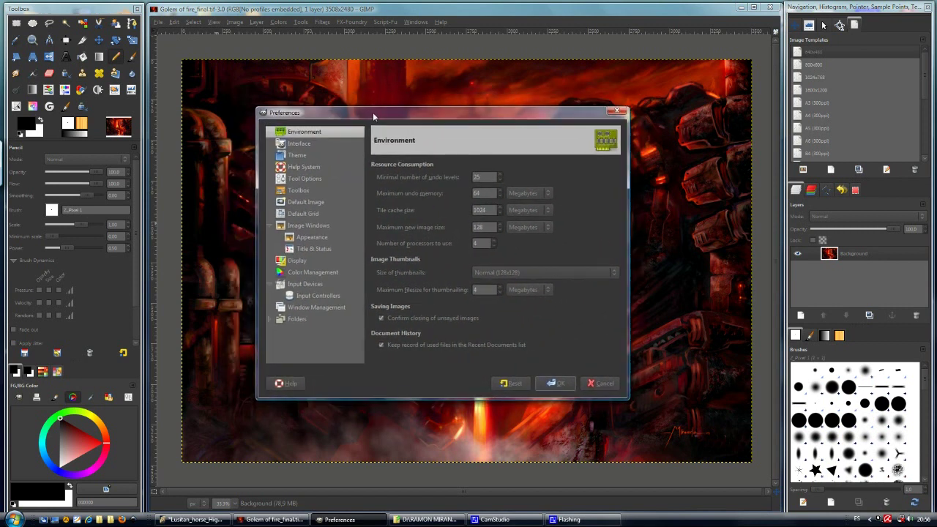
click(291, 298)
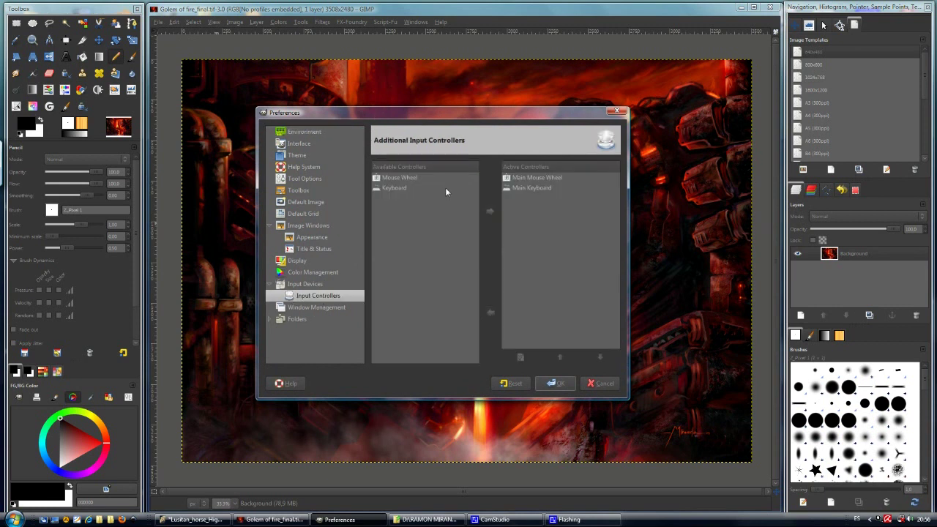
Configure the Main Mouse Wheel controller and select its Scroll Up event.
click(512, 180)
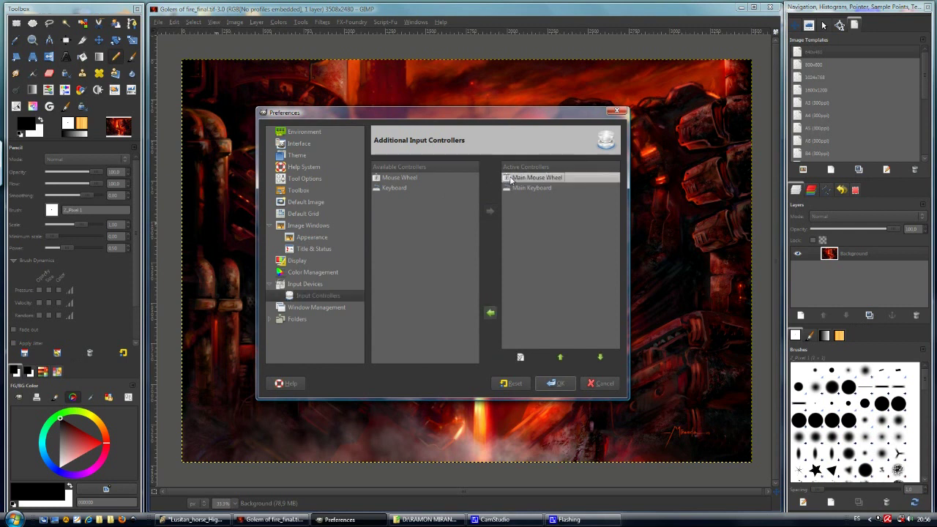
double_click(507, 180)
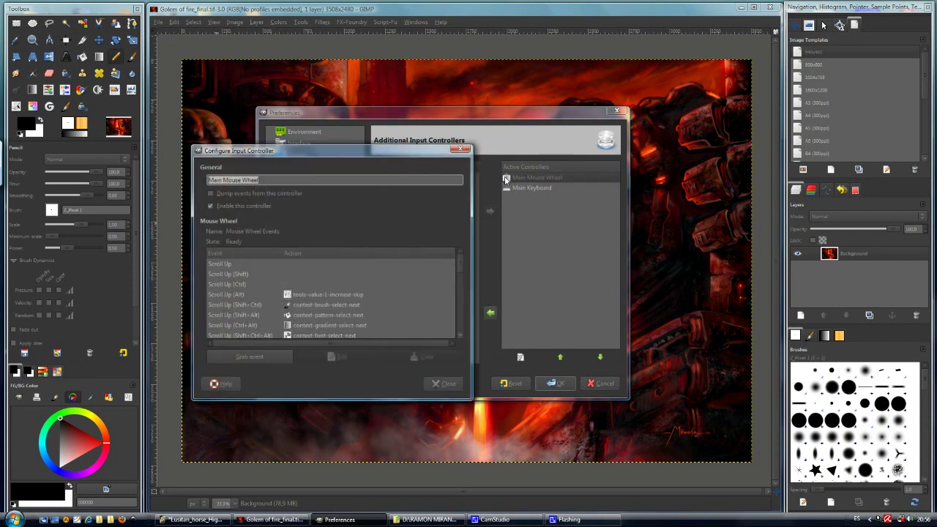
click(463, 150)
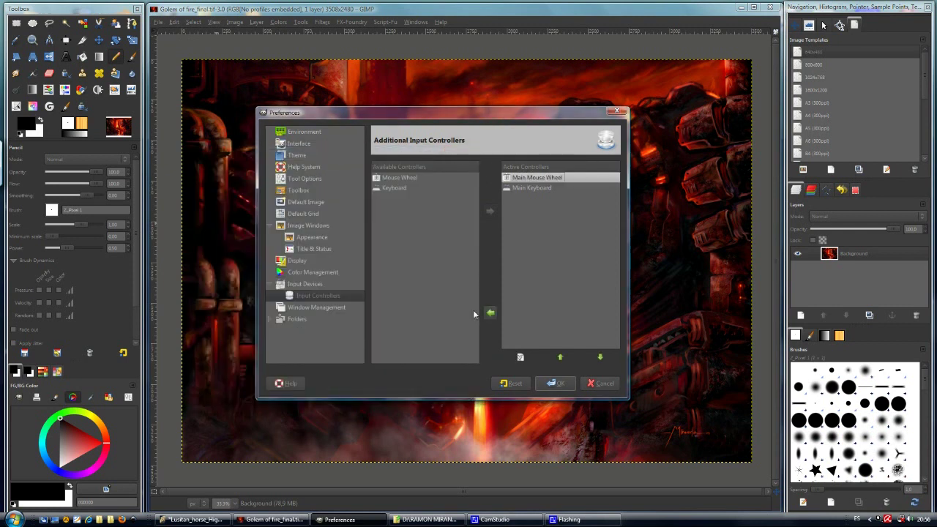
click(522, 358)
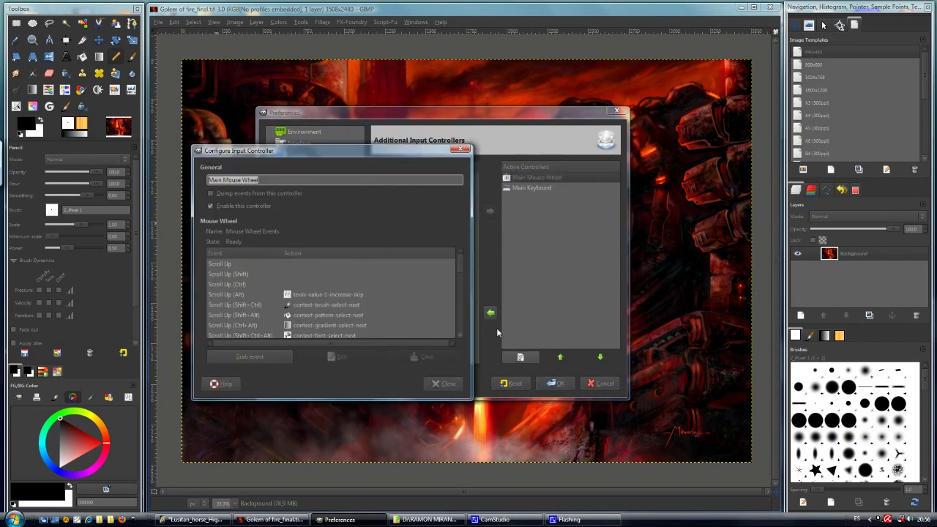
drag(371, 154, 362, 151)
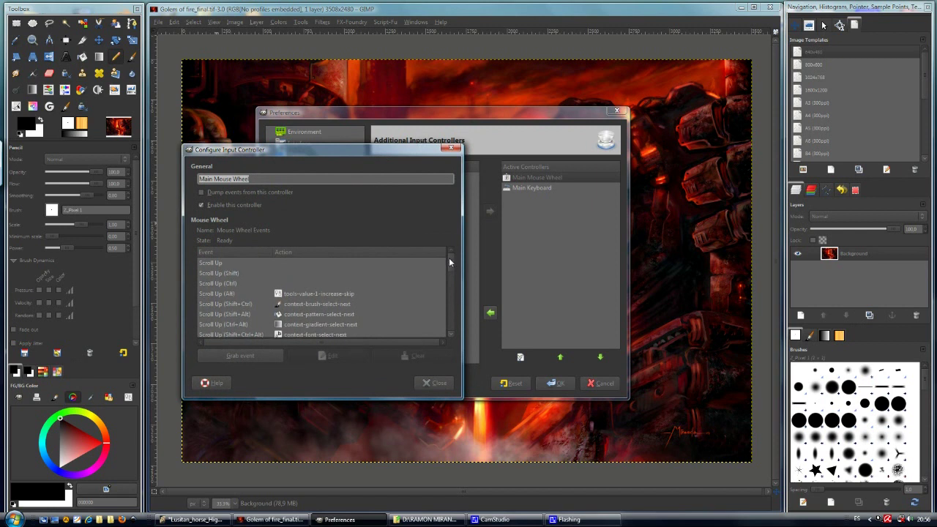
drag(449, 259, 450, 261)
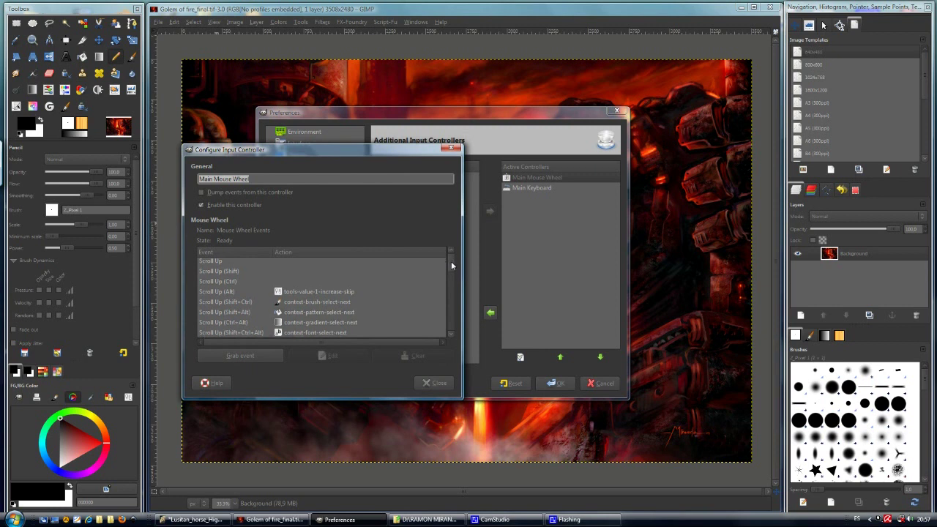
click(221, 264)
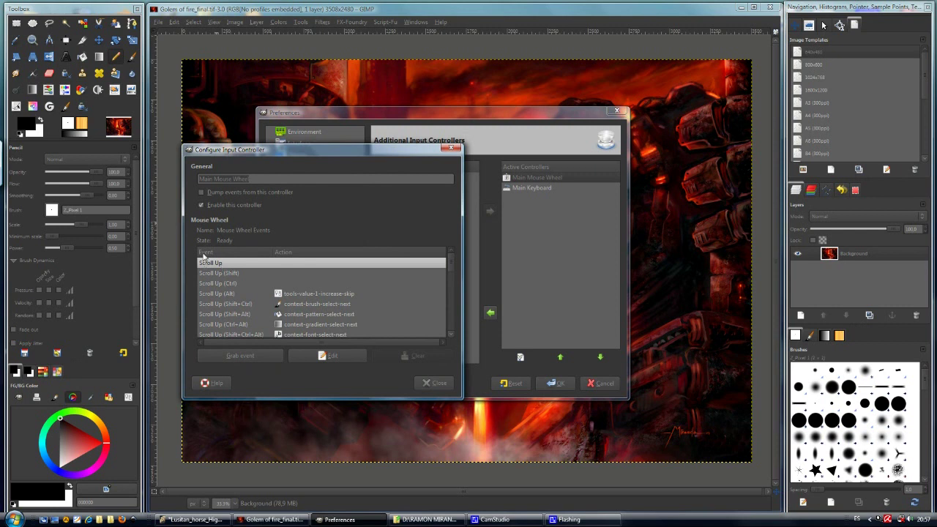
Assign View > Zoom In (view-zoom-in) to the Scroll Up event.
click(320, 357)
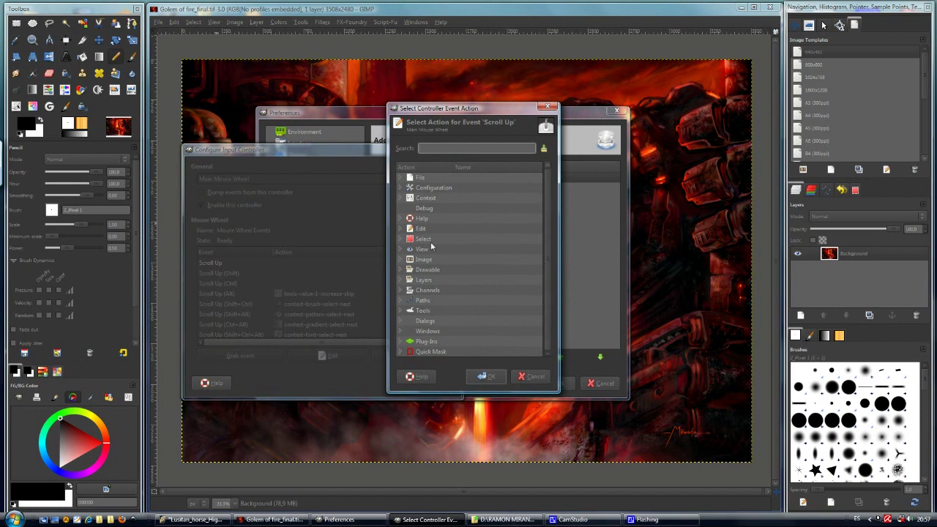
click(401, 250)
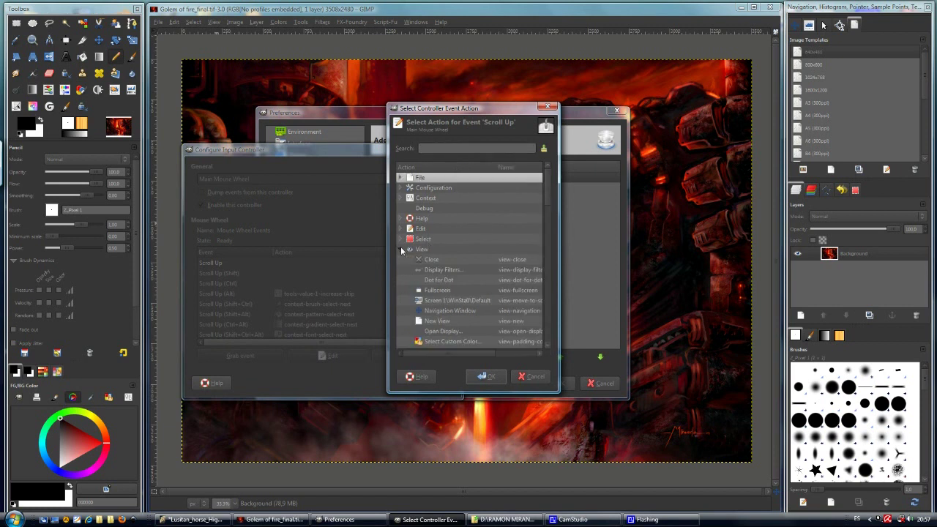
drag(549, 186, 529, 282)
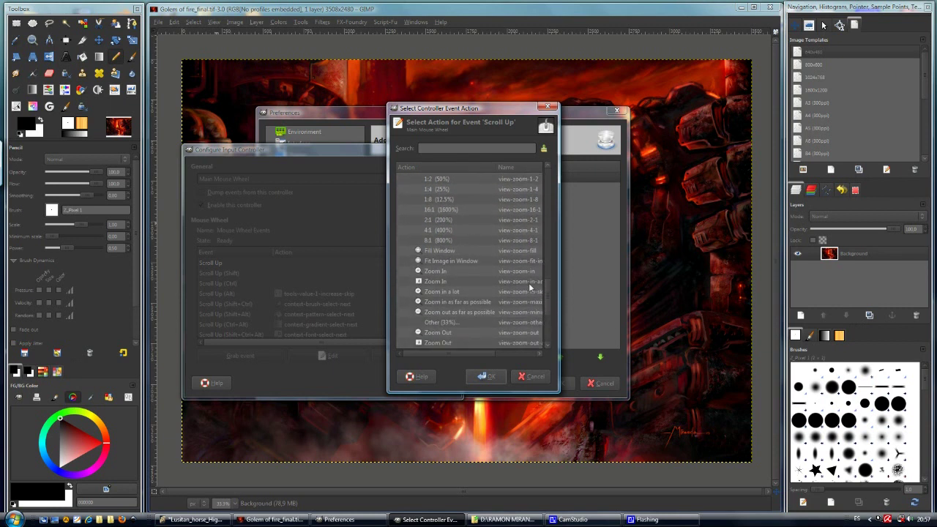
click(435, 272)
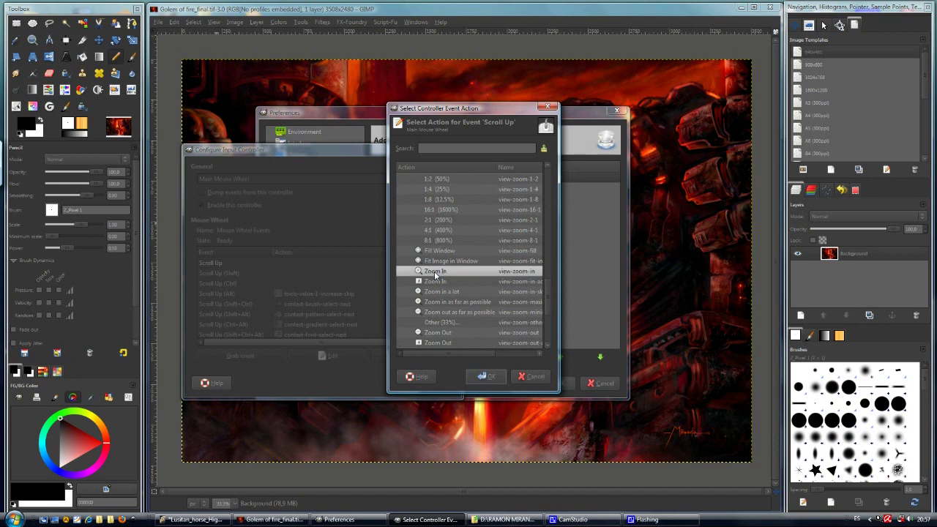
click(487, 378)
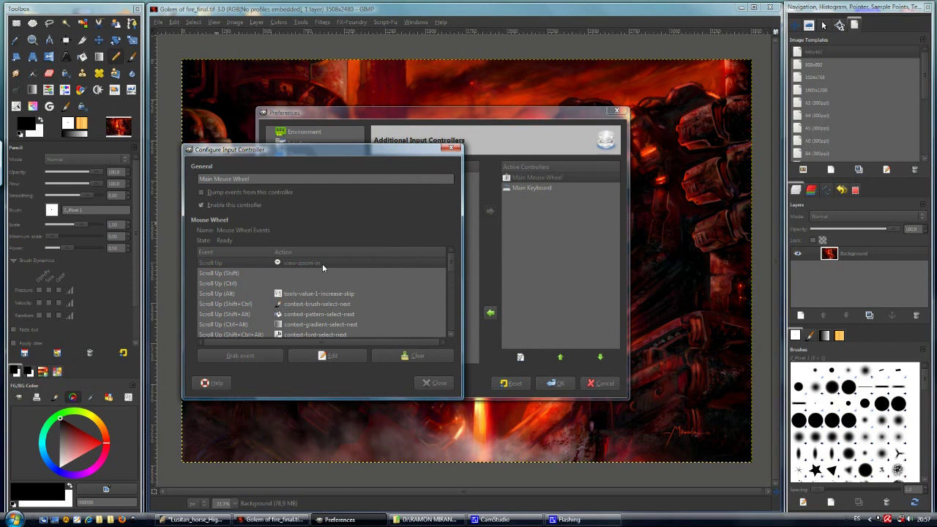
Scroll down the wheel event list and select the plain Scroll Down event.
scroll(320, 265, down, 3)
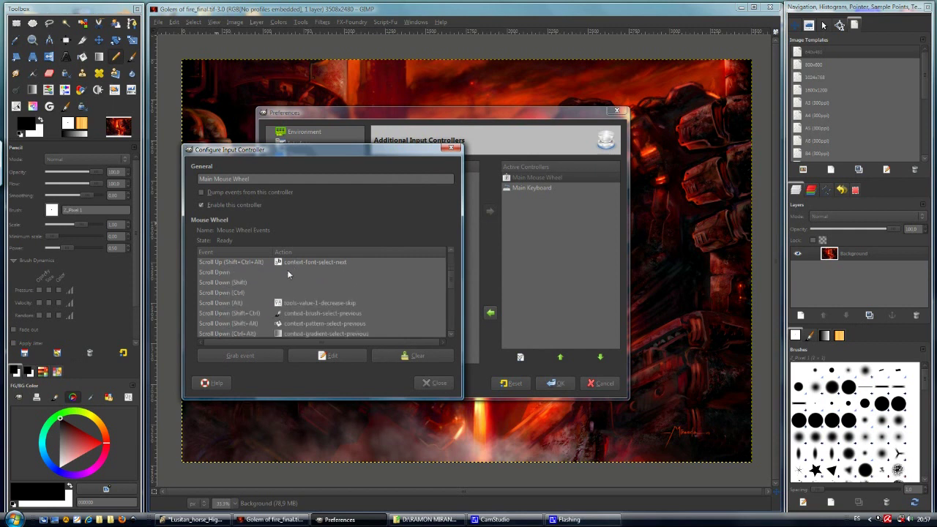
click(213, 273)
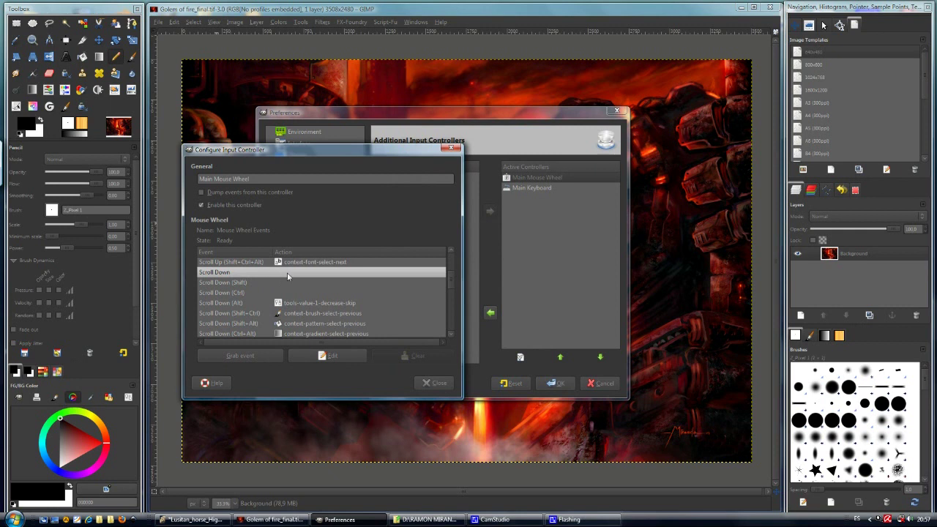
Assign View > Zoom Out (view-zoom-out) to the plain Scroll Down event.
click(335, 356)
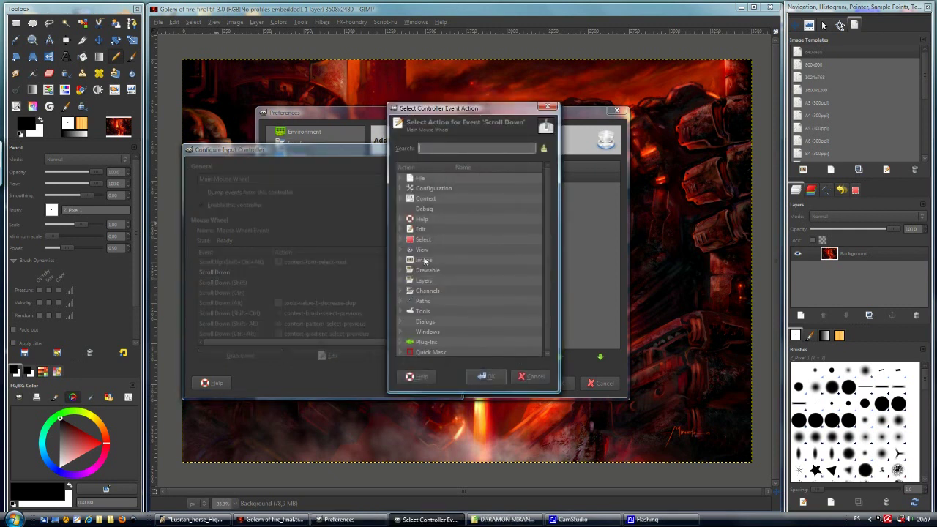
click(407, 251)
click(402, 251)
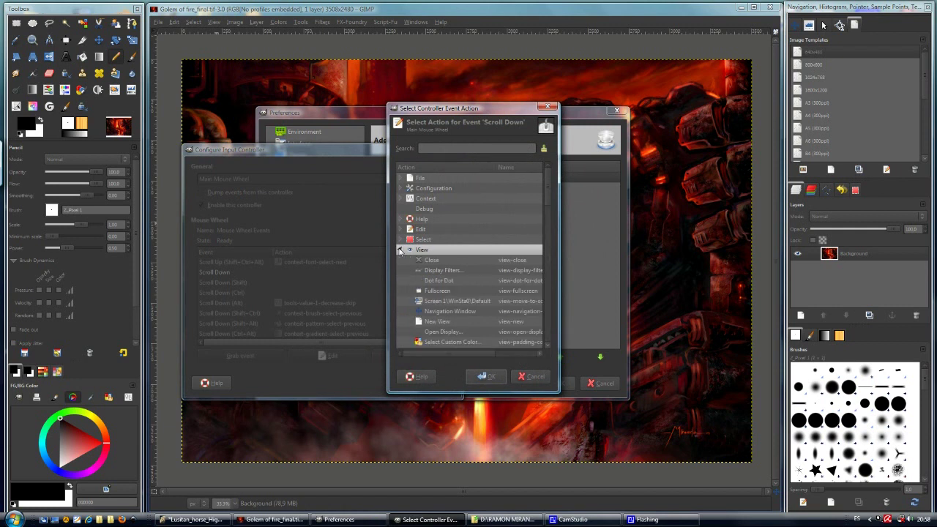
drag(549, 196, 549, 322)
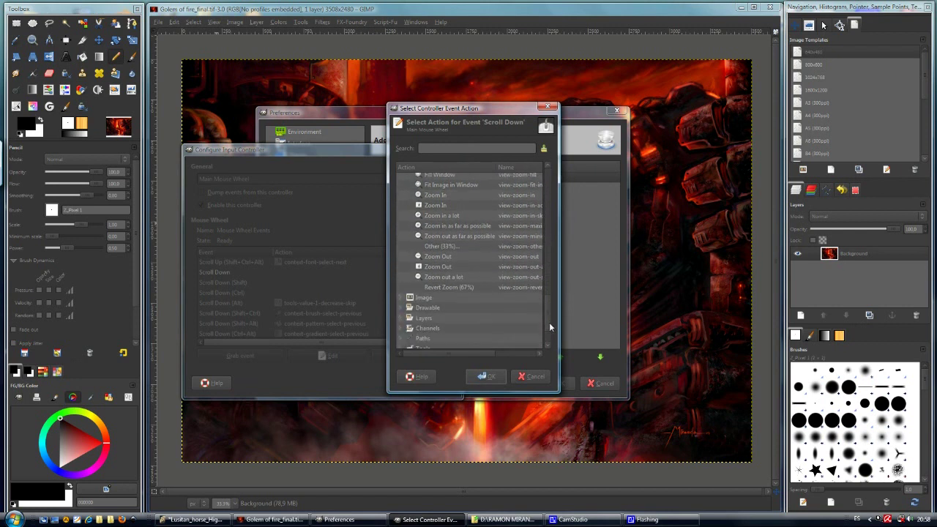
click(444, 258)
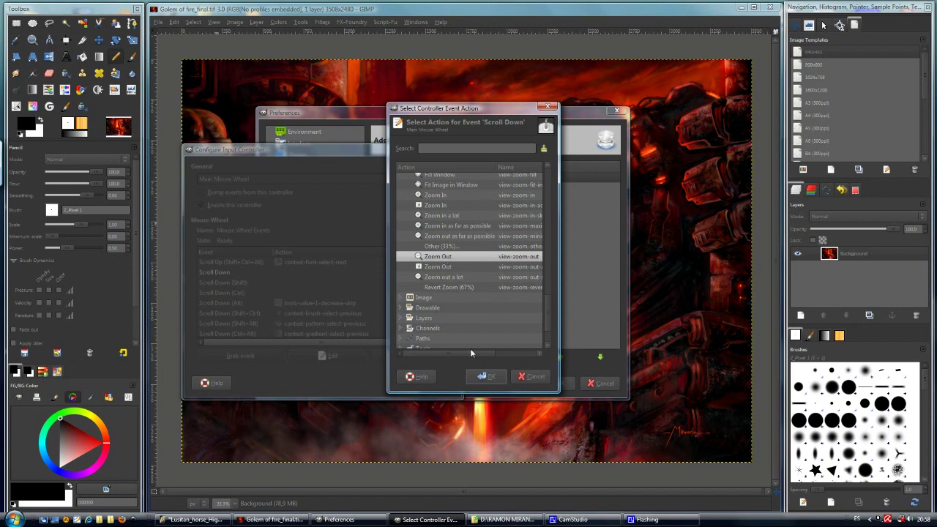
click(492, 377)
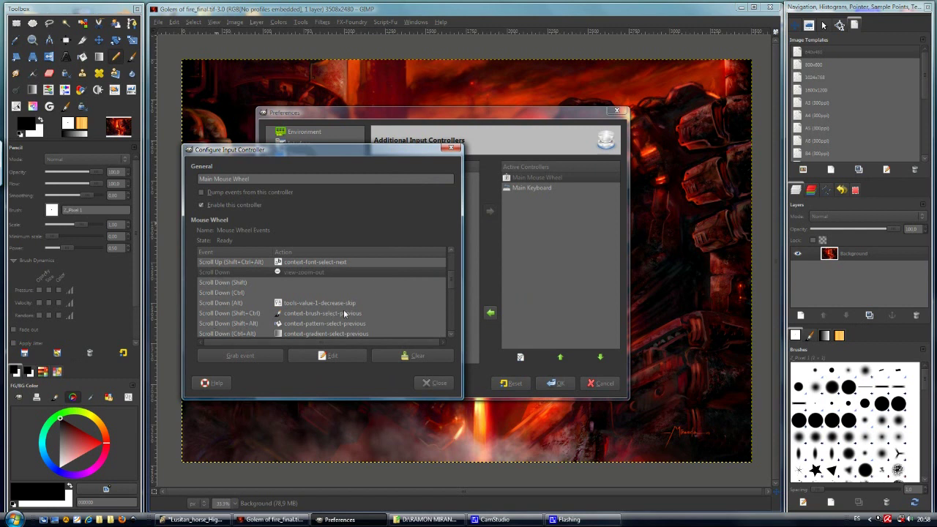
Close the Configure Input Controller dialog and accept Preferences with OK.
drag(372, 157, 372, 155)
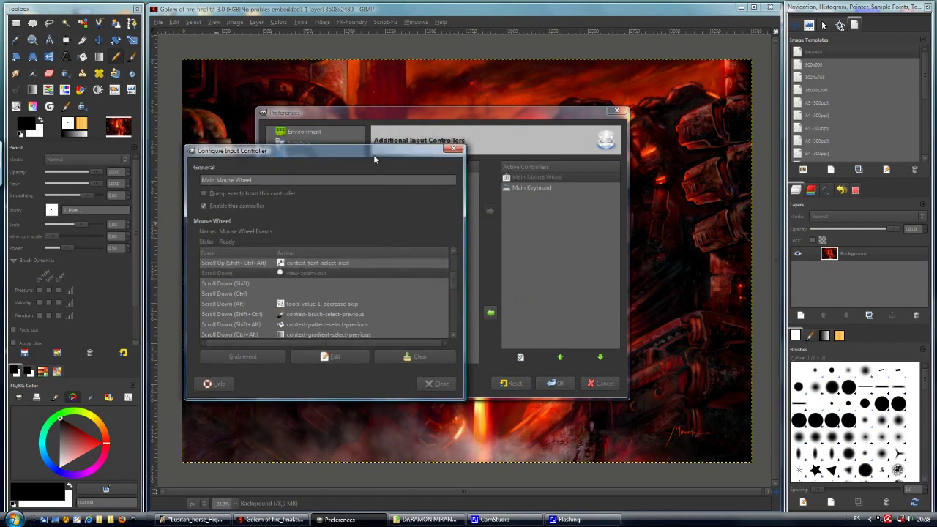
click(429, 387)
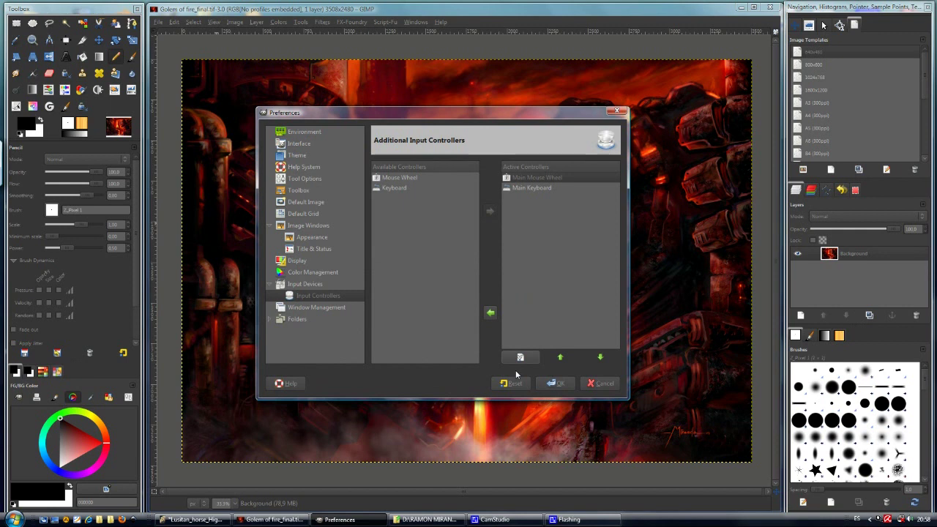
click(556, 384)
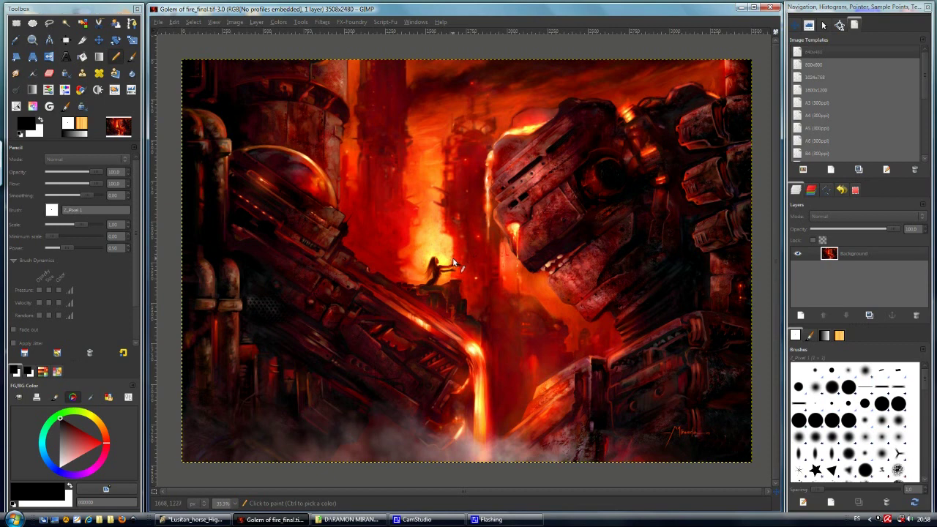
Scroll the wheel up and down over the Golem of fire painting to test zooming in and out.
scroll(454, 264, up, 5)
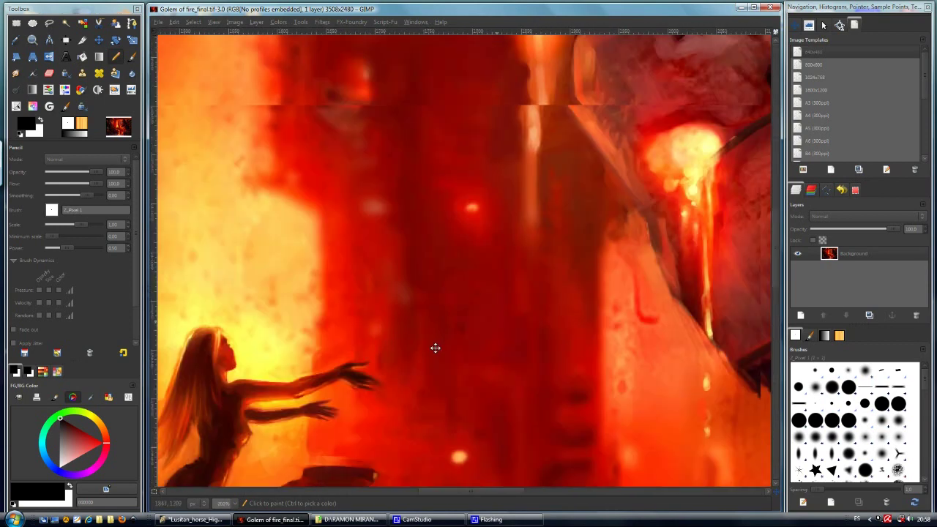
scroll(435, 348, right, 10)
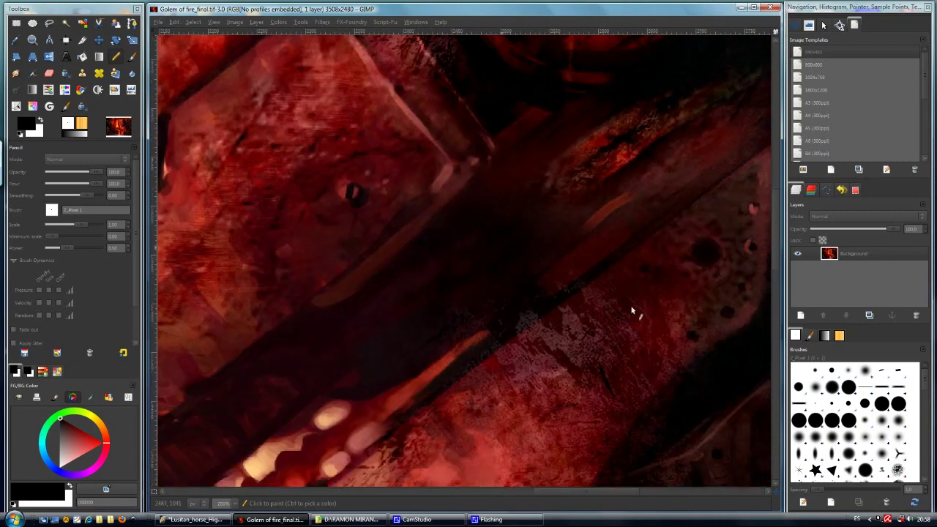
scroll(538, 224, right, 8)
scroll(590, 272, down, 1)
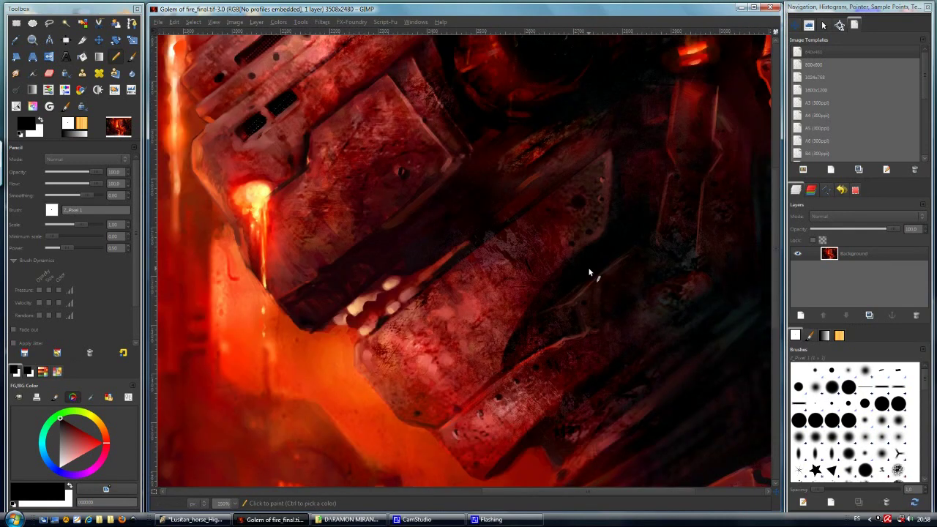
scroll(590, 272, down, 7)
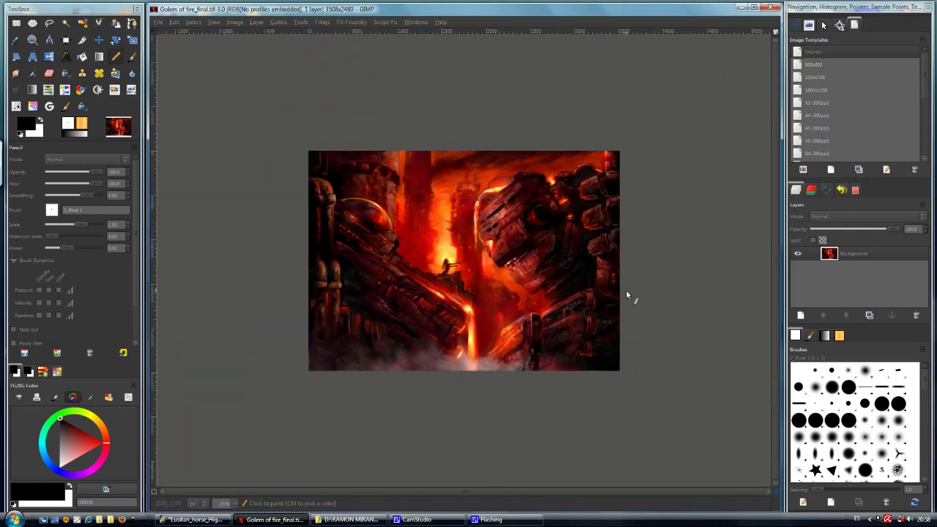
scroll(626, 295, down, 1)
scroll(603, 302, up, 6)
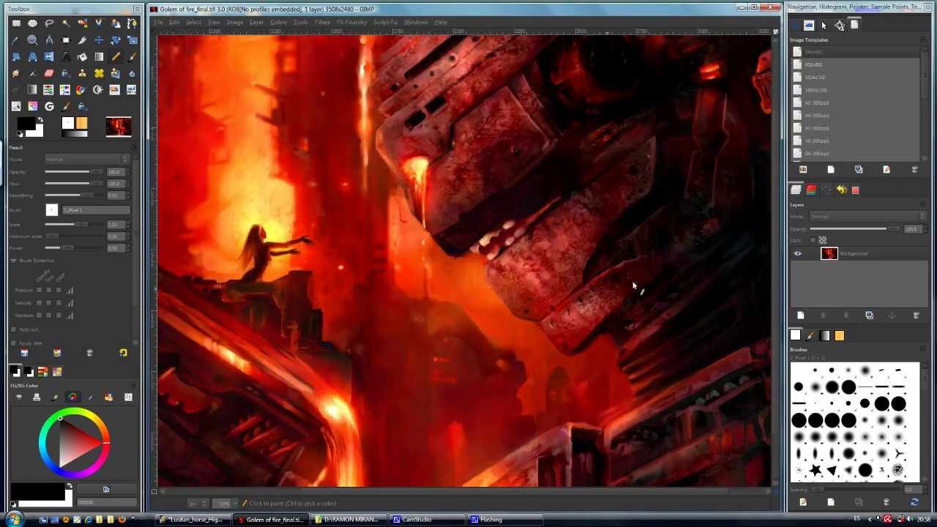
scroll(634, 287, up, 2)
scroll(674, 293, right, 8)
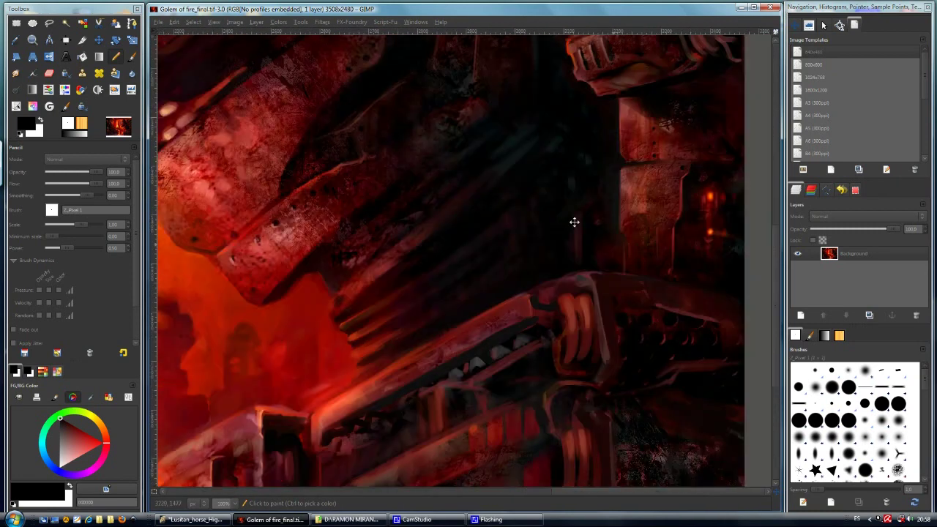
scroll(586, 268, up, 3)
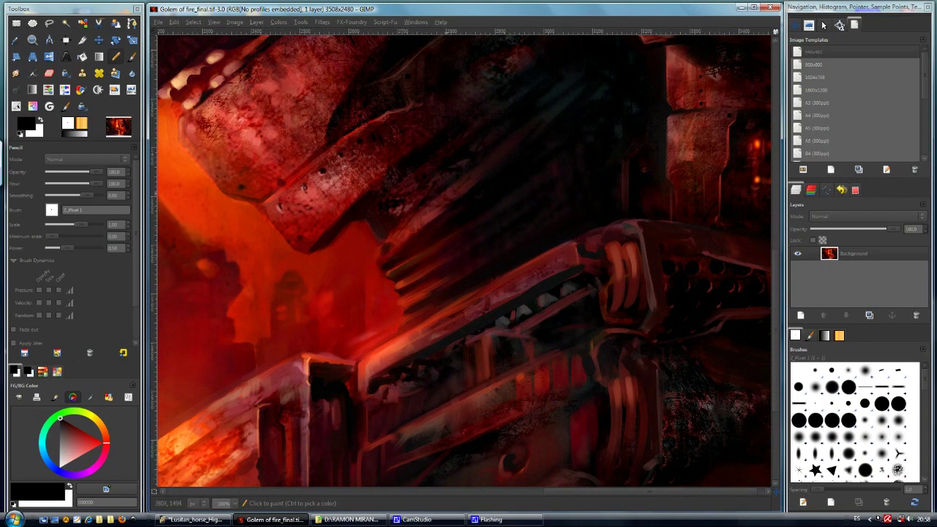
scroll(534, 203, down, 2)
scroll(326, 323, up, 2)
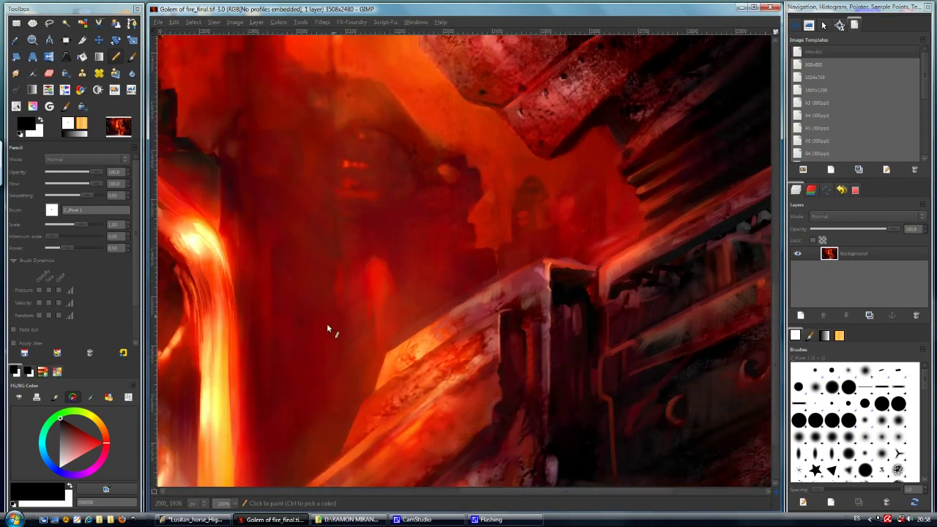
scroll(326, 323, left, 10)
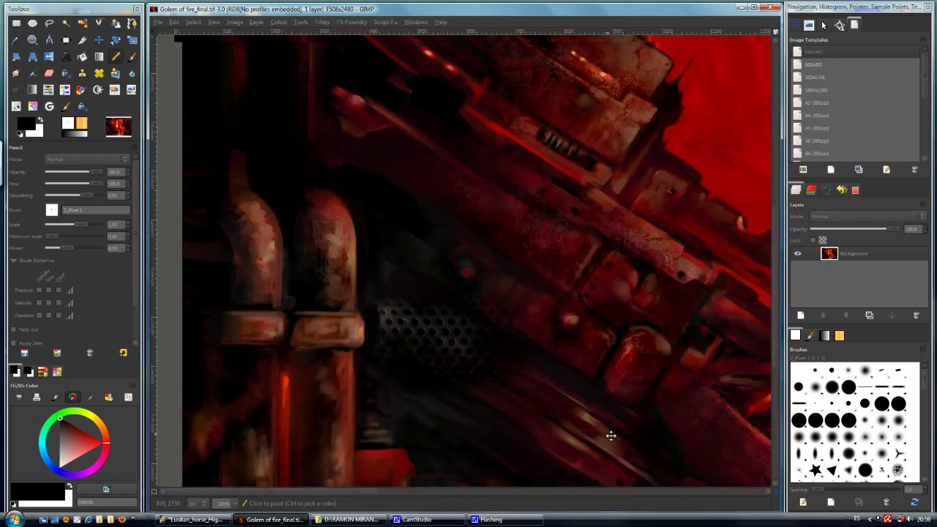